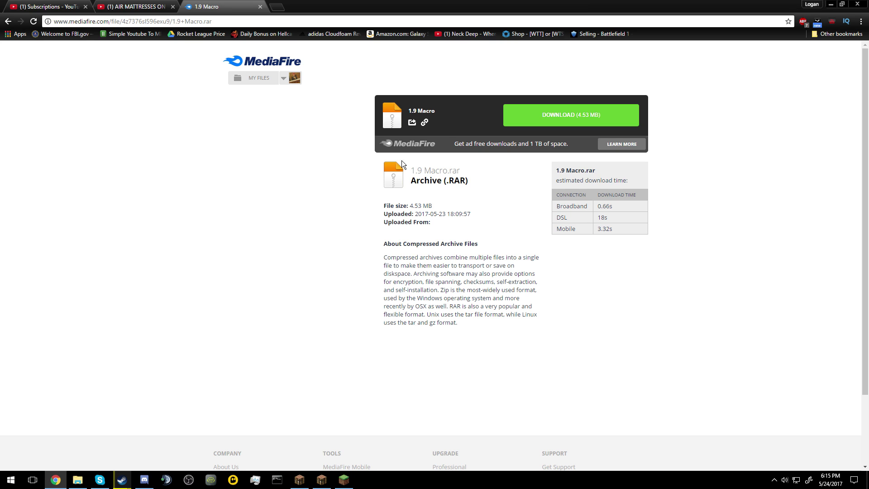
# Download 1.9 Macro.rar from MediaFire and bring up the Downloads folder holding it.
pyautogui.click(565, 111)
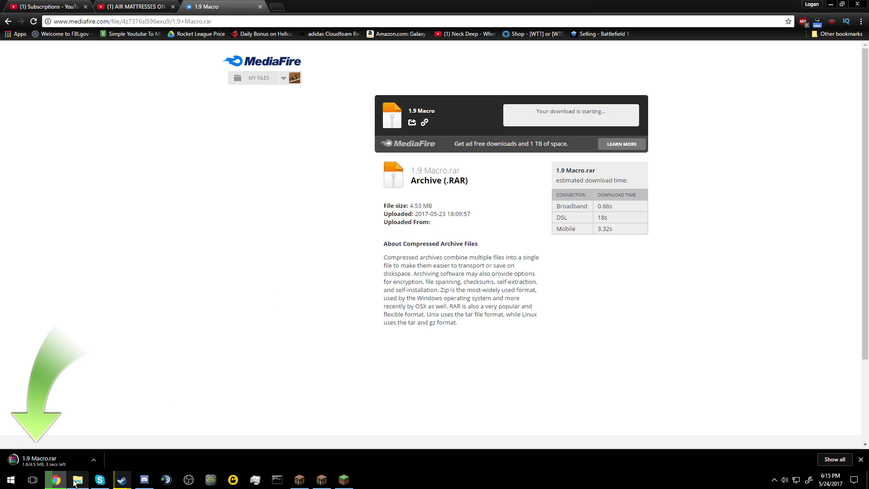
pyautogui.moveTo(79, 483)
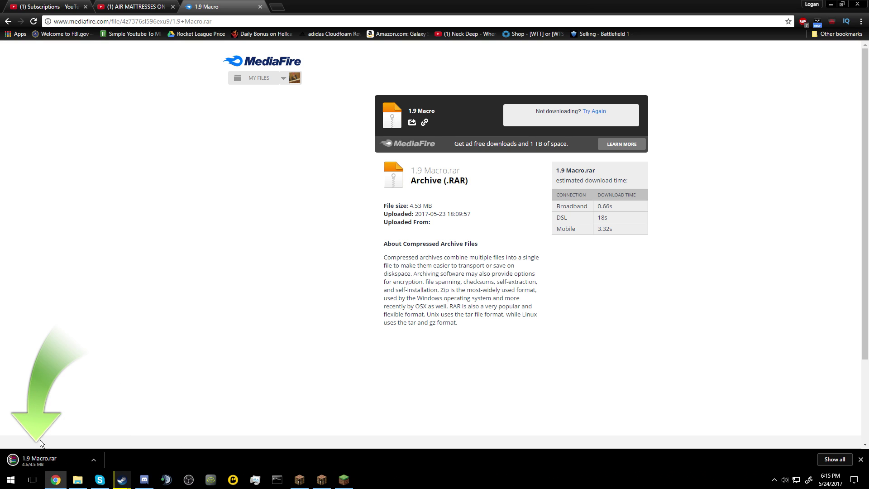
pyautogui.click(78, 480)
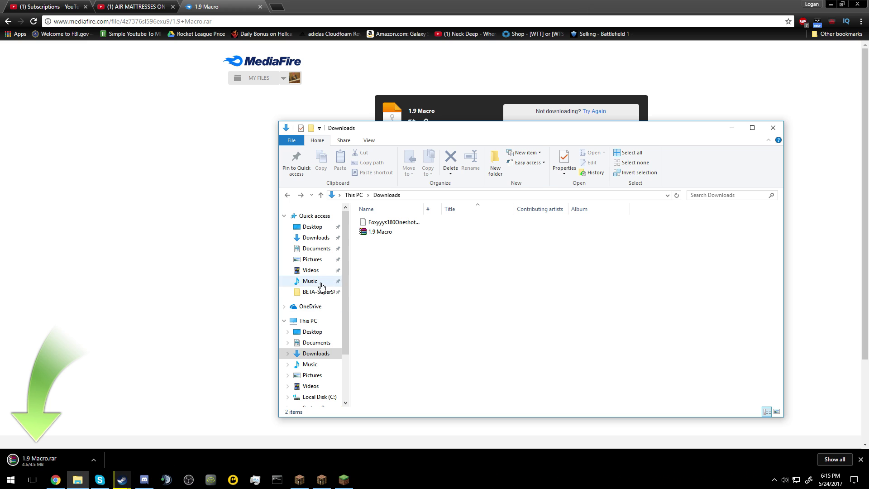
# Extract 1.9 Macro.rar into a new 1.9 Macro folder.
pyautogui.click(389, 233)
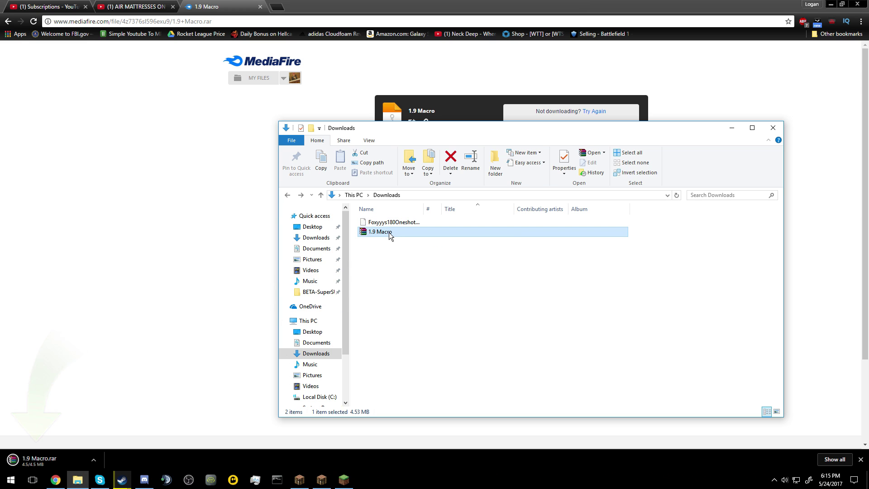
pyautogui.rightClick(390, 233)
pyautogui.click(417, 259)
pyautogui.click(466, 336)
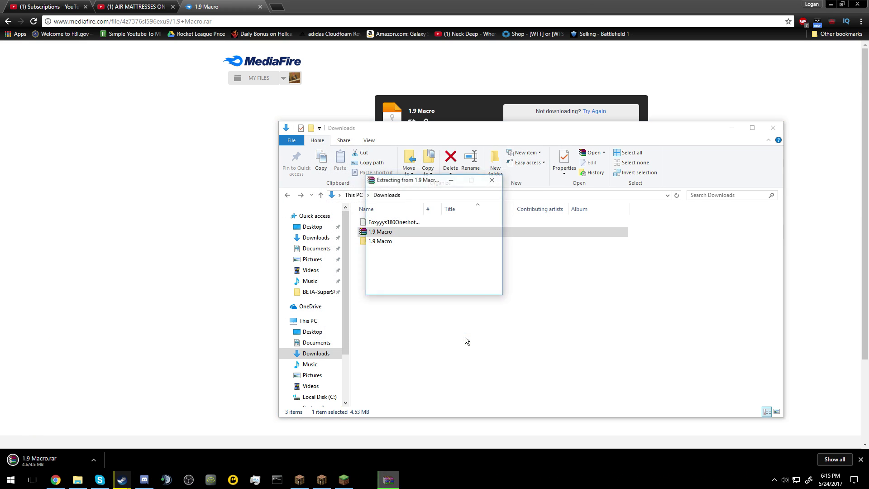
pyautogui.click(458, 309)
# Send the 1.9 Macro.rar archive to the recycle bin and open the extracted 1.9 Macro folder.
pyautogui.click(393, 233)
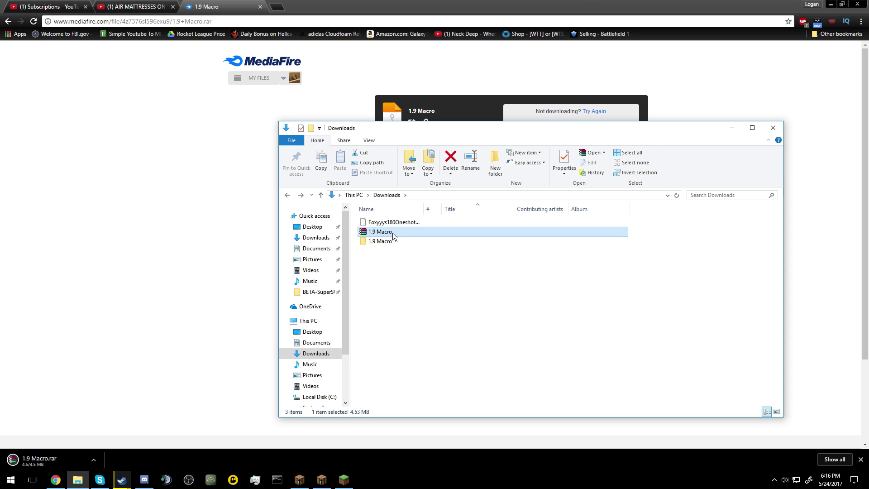
pyautogui.press('Delete')
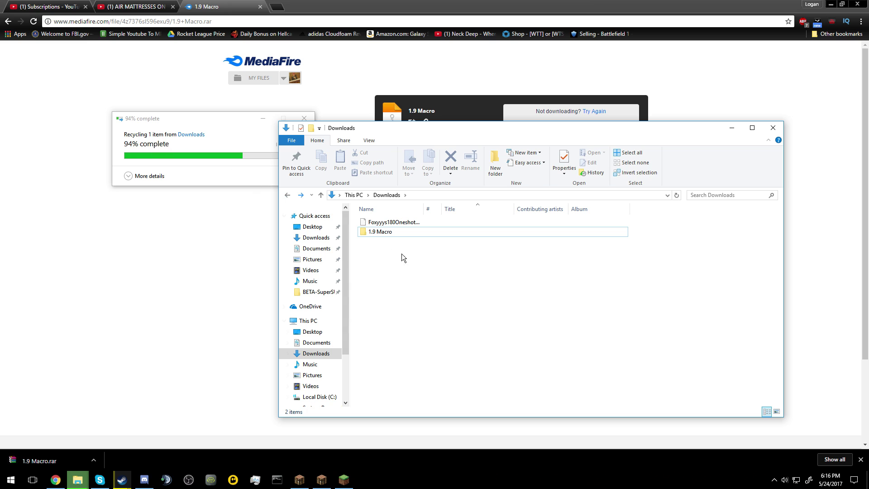
pyautogui.click(409, 233)
pyautogui.doubleClick(409, 232)
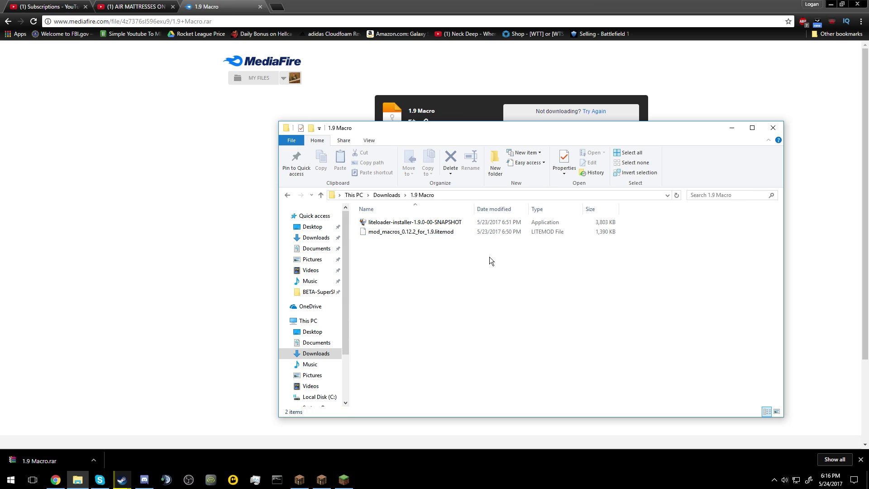
# Cancel the LiteLoader installer and copy mod_macros_0.12.2_for_1.9.litemod into .minecraft\mods.
pyautogui.click(396, 223)
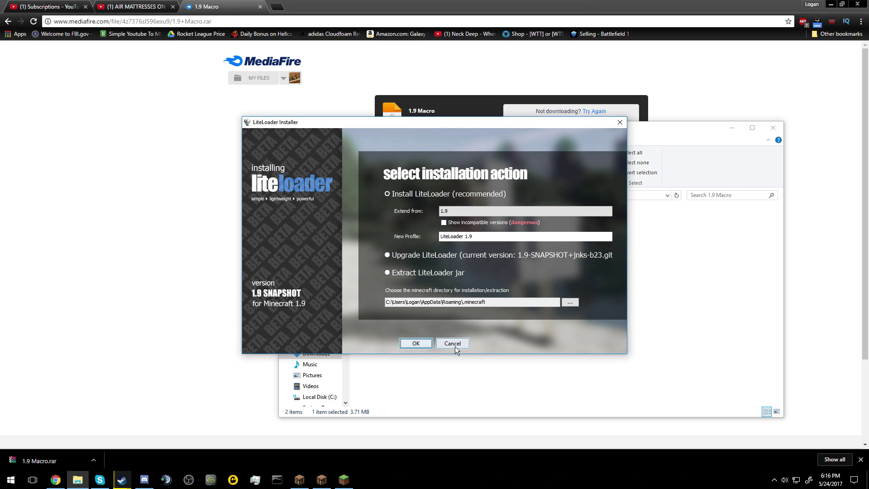
pyautogui.click(456, 347)
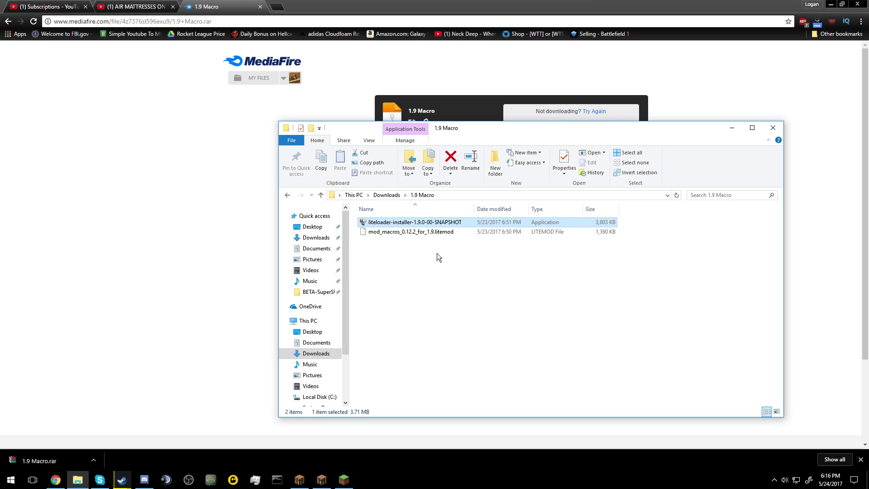
pyautogui.click(423, 232)
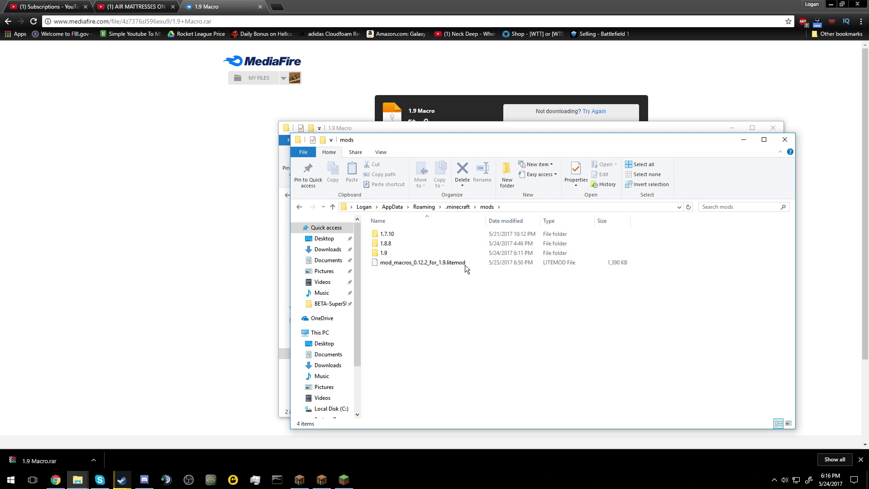
# Delete the empty 1.9 folder from mods and close the Explorer windows.
pyautogui.doubleClick(433, 252)
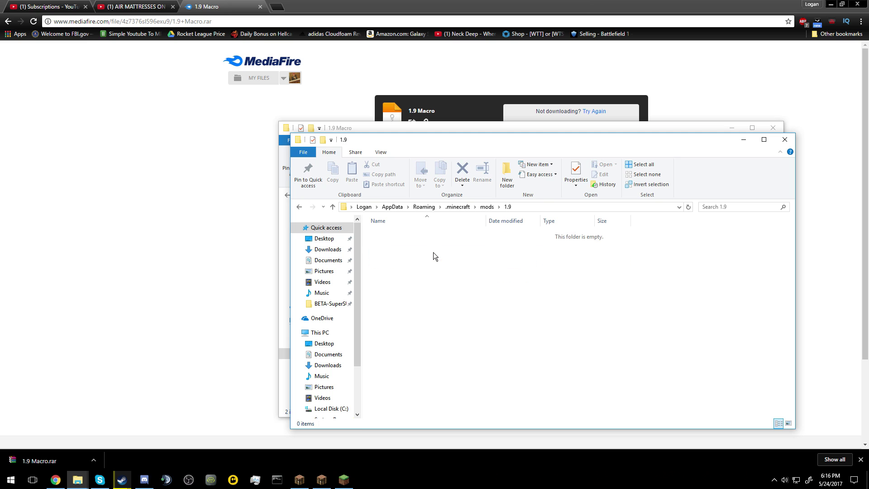
pyautogui.press('BackSpace')
pyautogui.press('Delete')
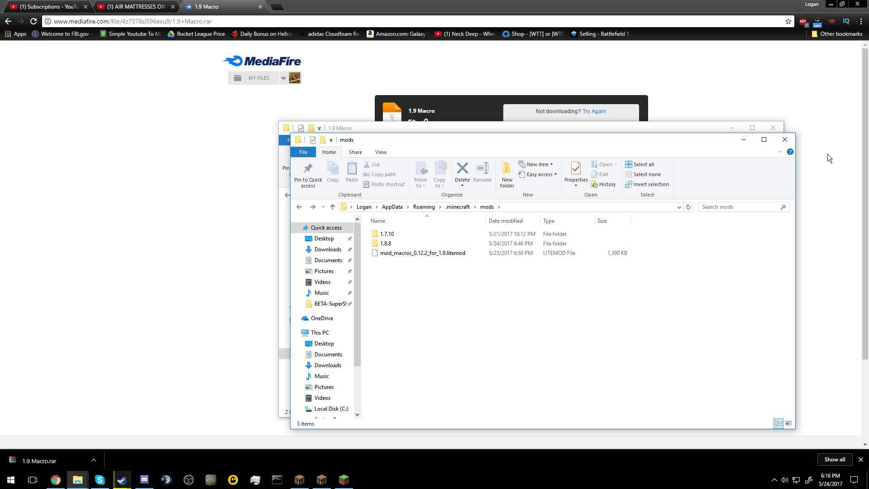
pyautogui.click(775, 129)
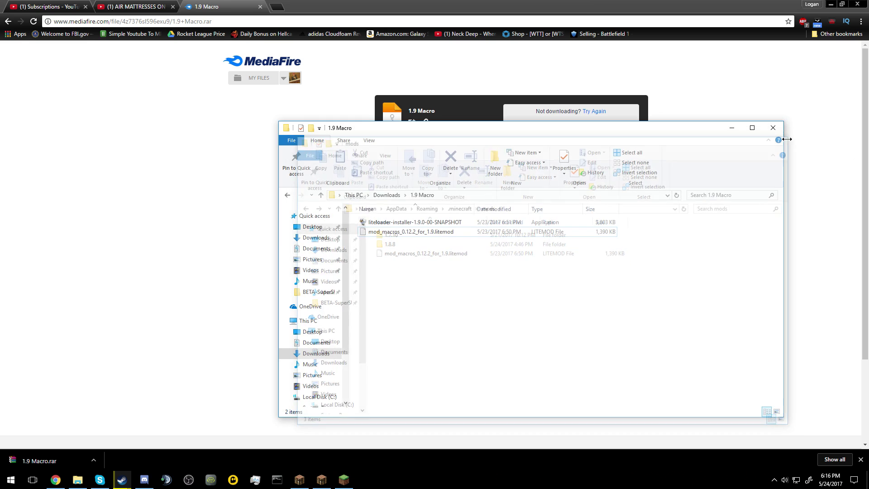
pyautogui.click(783, 131)
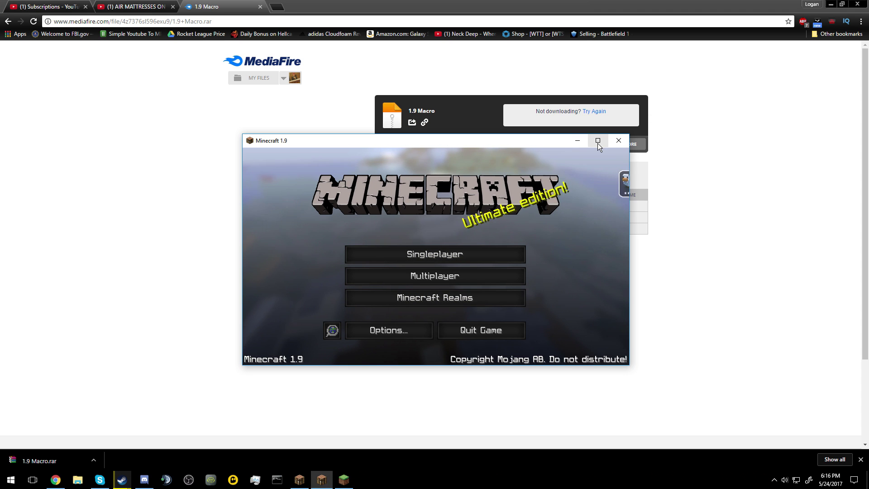
# Maximize Minecraft and confirm the Macro / Keybind Mod appears in the LiteLoader panel.
pyautogui.click(598, 140)
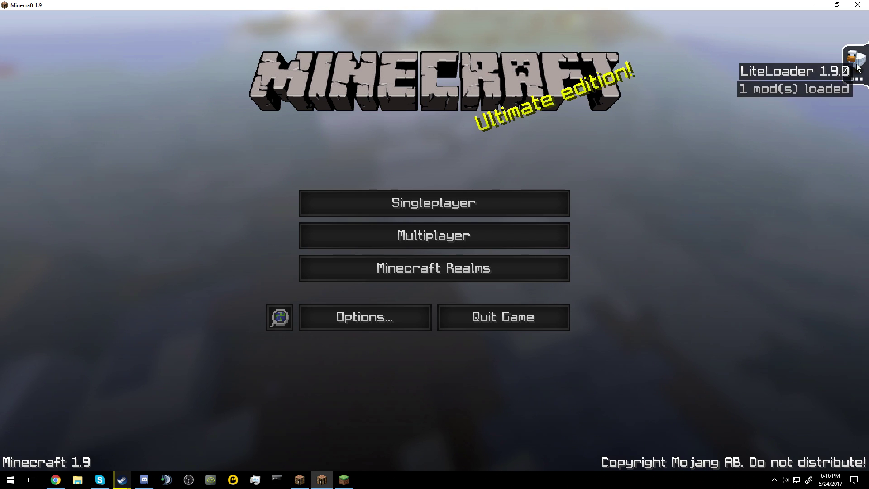
pyautogui.click(855, 57)
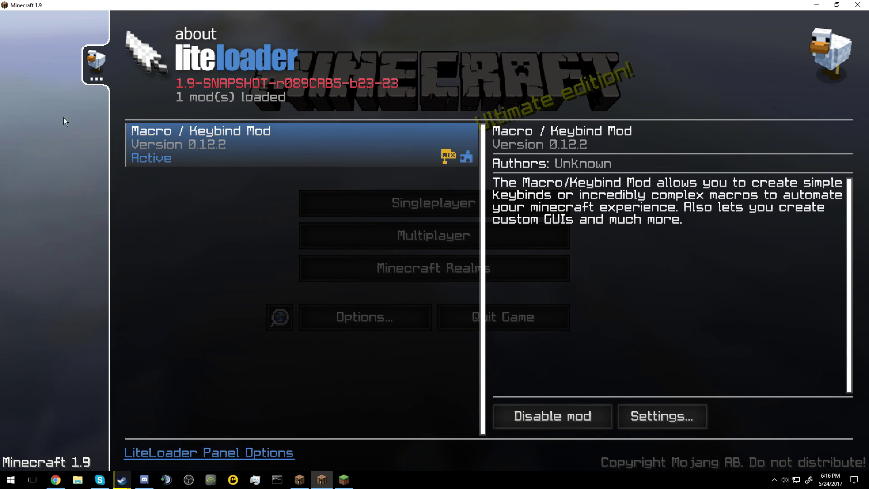
pyautogui.click(95, 63)
# Join the first multiplayer server and travel to Factions Realm 1.
pyautogui.click(431, 249)
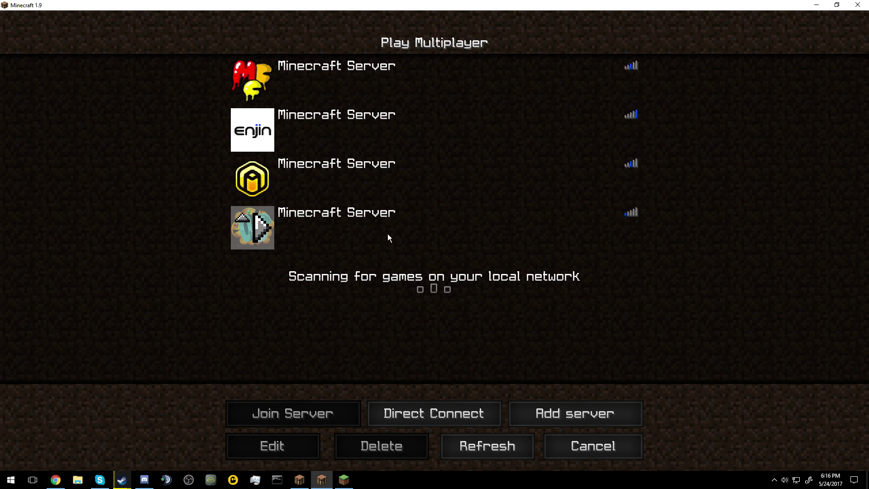
pyautogui.doubleClick(394, 83)
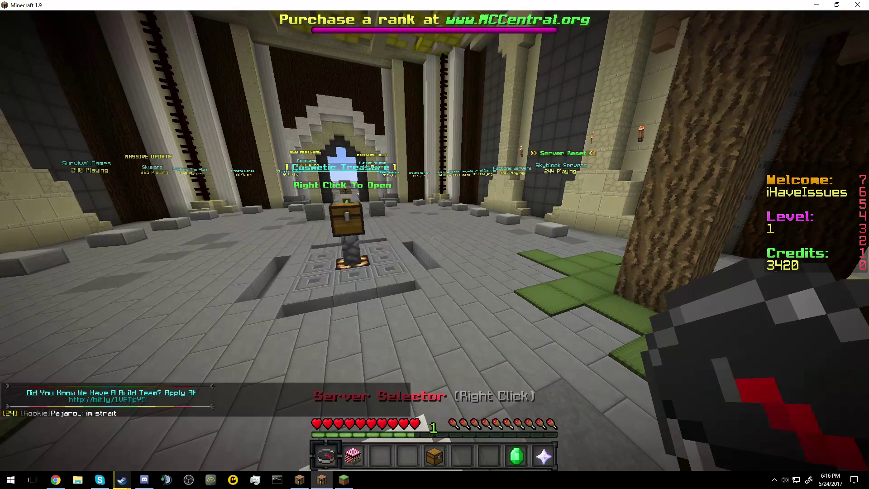
pyautogui.rightClick(435, 240)
pyautogui.click(384, 193)
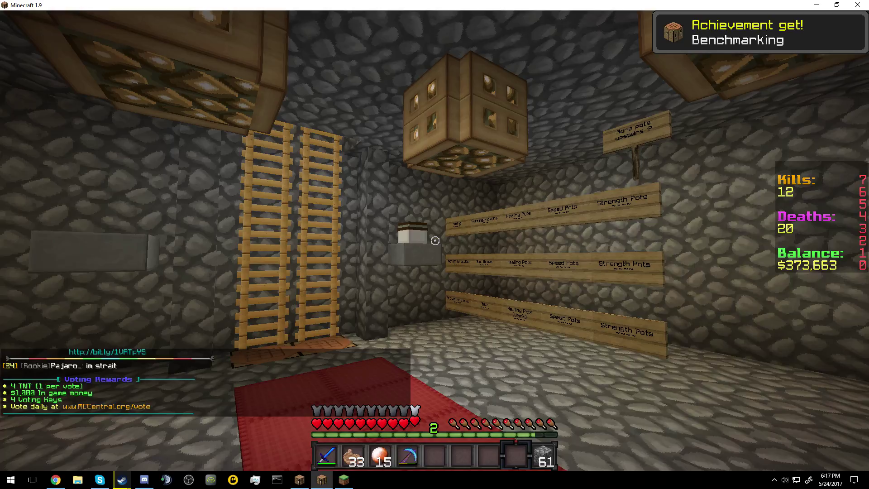
# Deny the pending teleport request with /tpdeny in chat.
pyautogui.scroll(-1, 435, 240)
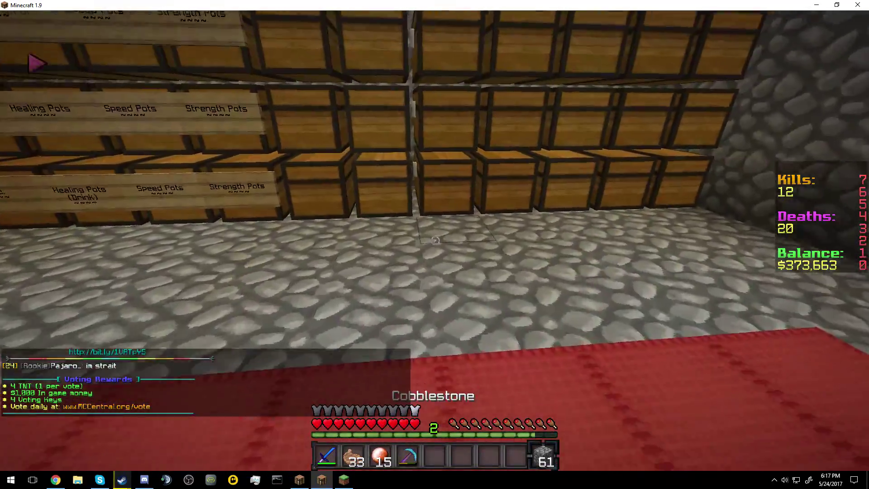
pyautogui.scroll(4, 435, 240)
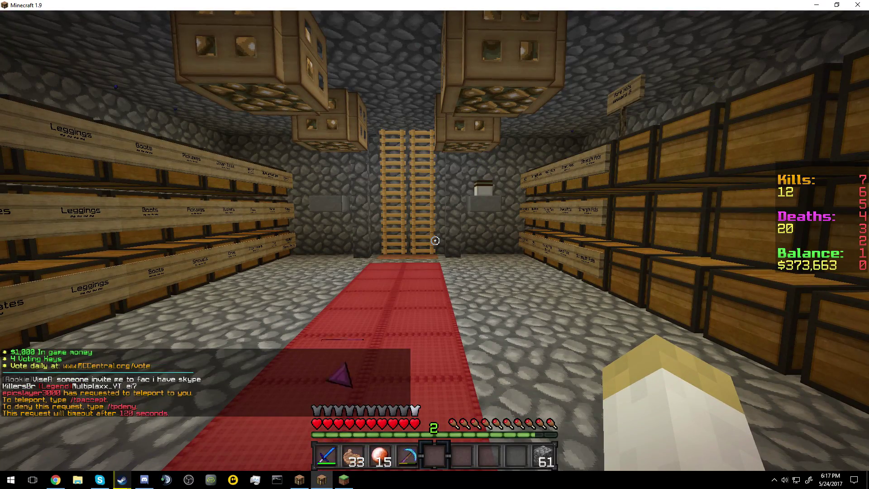
pyautogui.write('w')
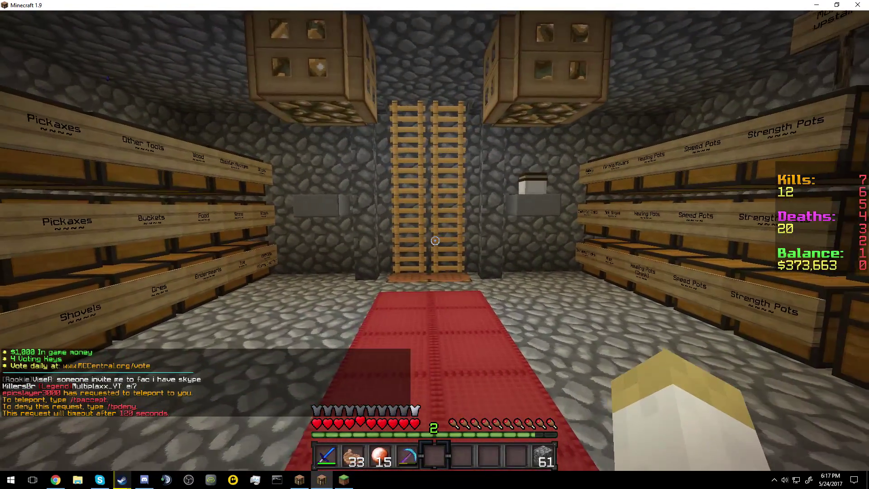
pyautogui.write('/tpdeny')
pyautogui.press('Return')
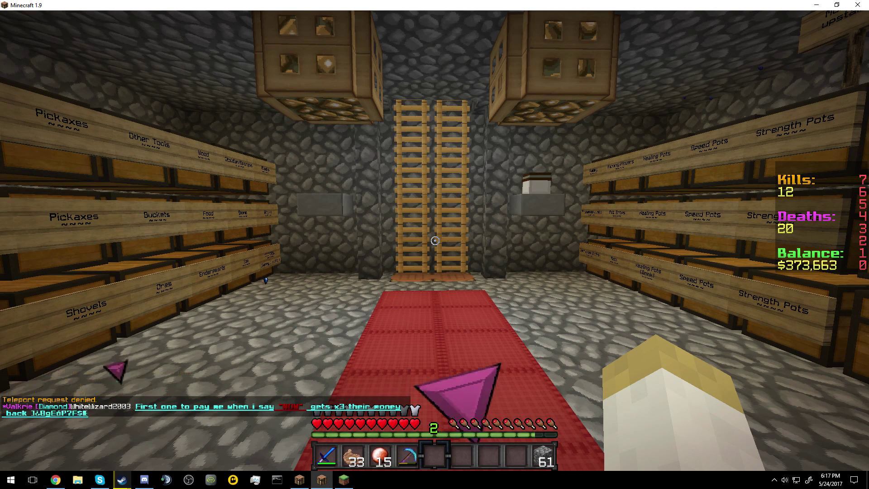
# Start the Up-arrow macro looping from the macro execution prompt.
pyautogui.press('`')
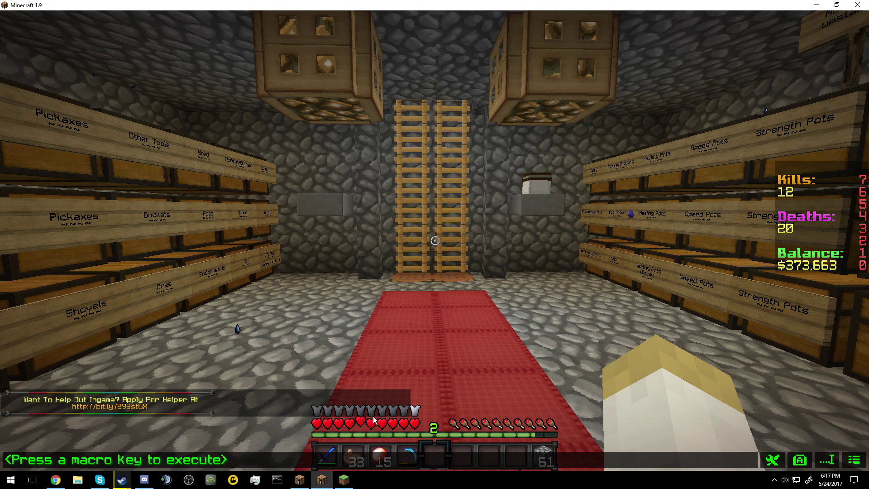
pyautogui.press('s')
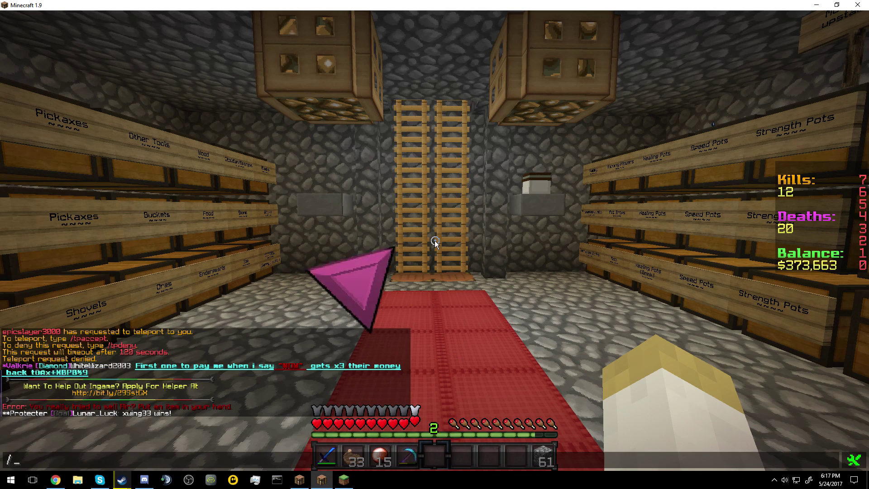
pyautogui.write('/')
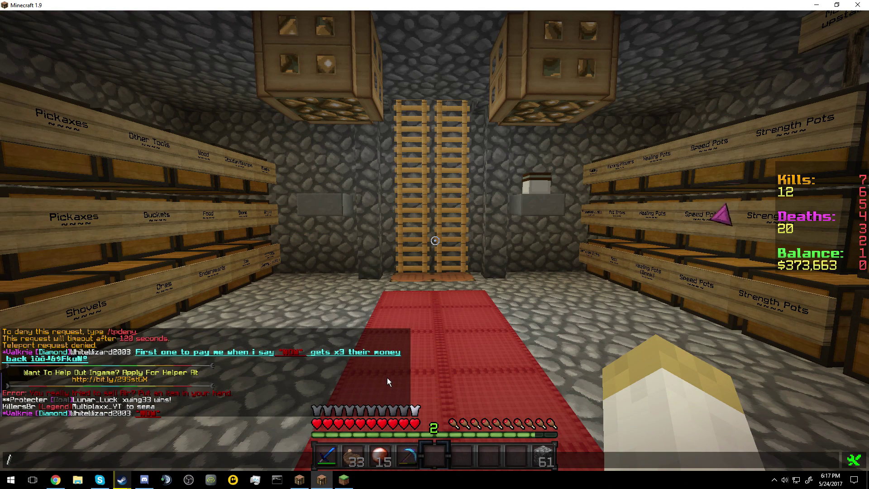
pyautogui.press('Escape')
pyautogui.press('`')
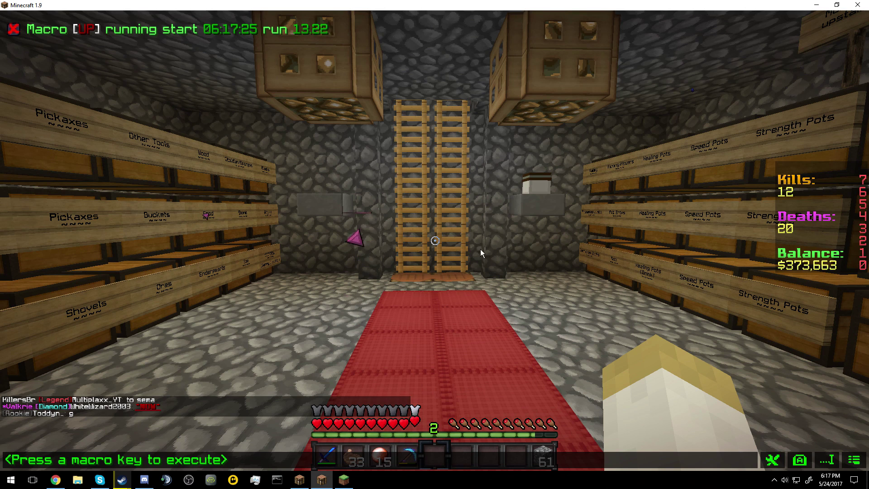
# Replace the <UP> binding's script with $${DO();ECHO("/sell hand");wait(300);loop()}$$.
pyautogui.click(800, 462)
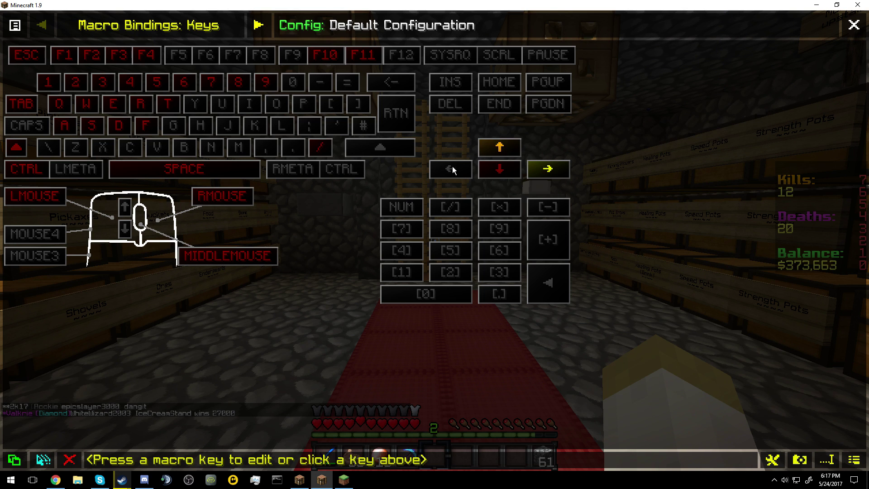
pyautogui.click(510, 148)
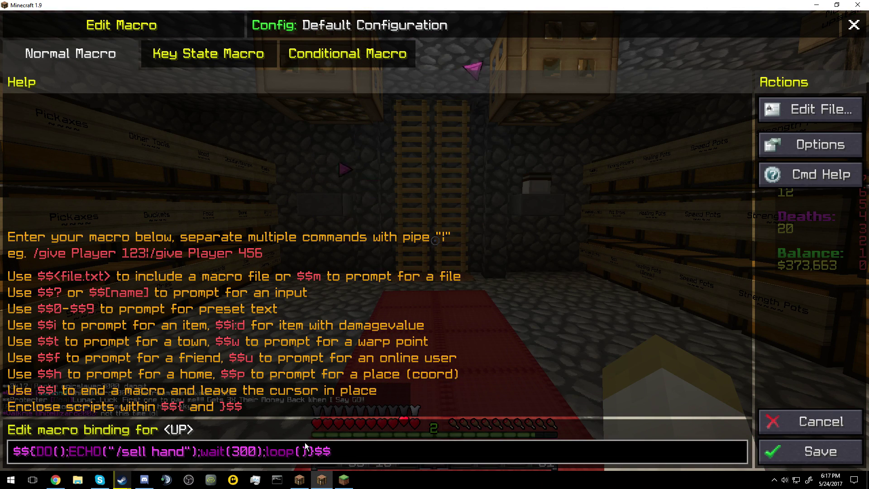
pyautogui.hotkey('ctrl', 'a')
pyautogui.press('BackSpace')
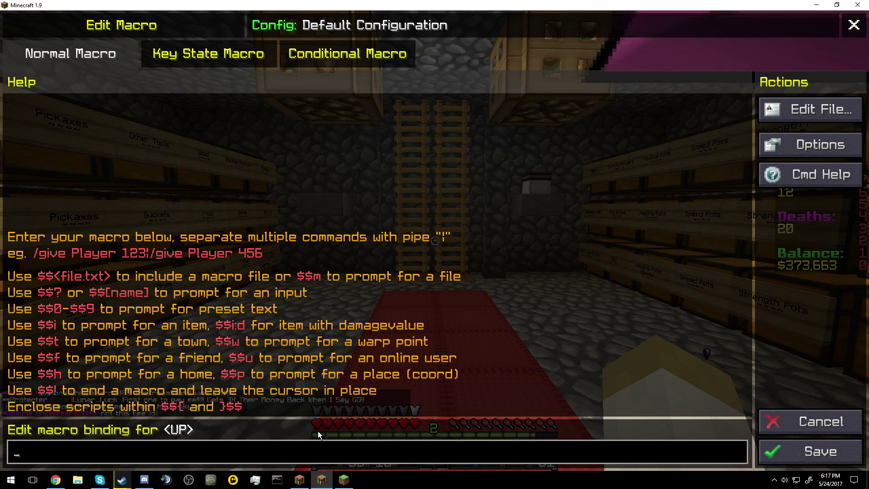
pyautogui.write('$${DO();ECHO("/sell hand");wait(300);loop()}$$')
pyautogui.hotkey('ctrl', 'a')
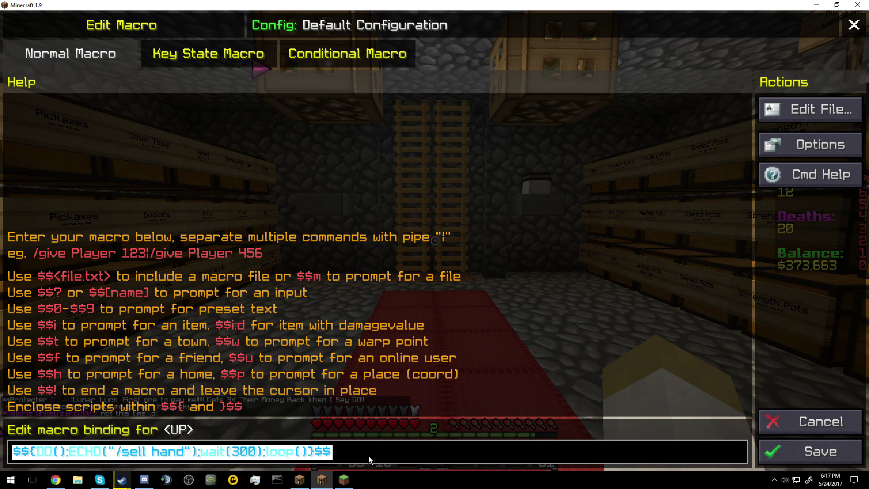
pyautogui.click(354, 455)
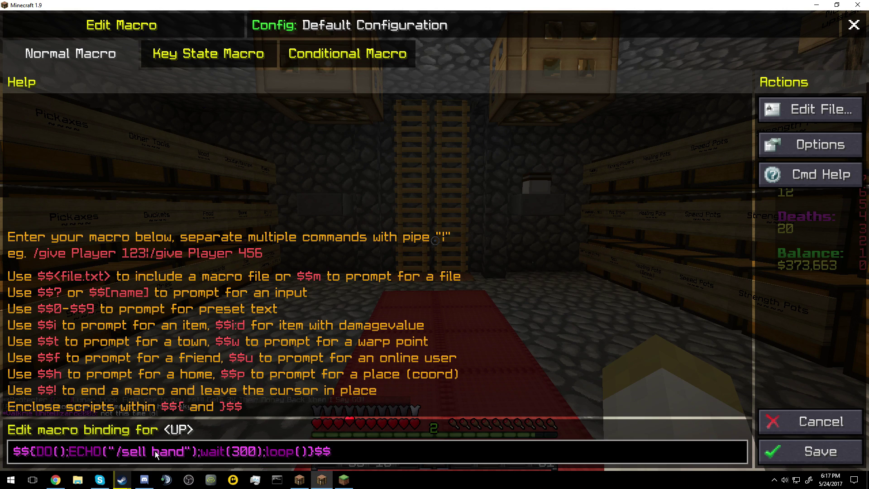
# Test the echoed message as 'raided', then restore it to /sell hand.
pyautogui.click(115, 454)
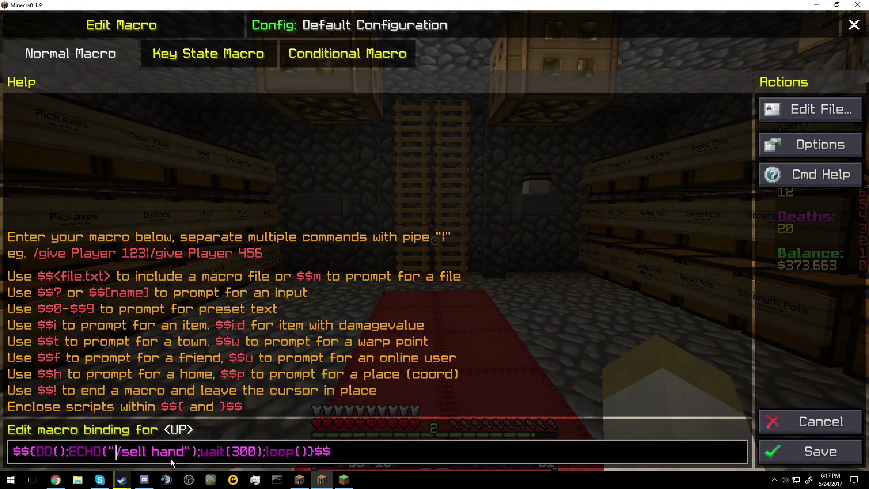
pyautogui.click(190, 454)
pyautogui.press('BackSpace')
pyautogui.press('BackSpace')
pyautogui.press('BackSpace')
pyautogui.press('BackSpace')
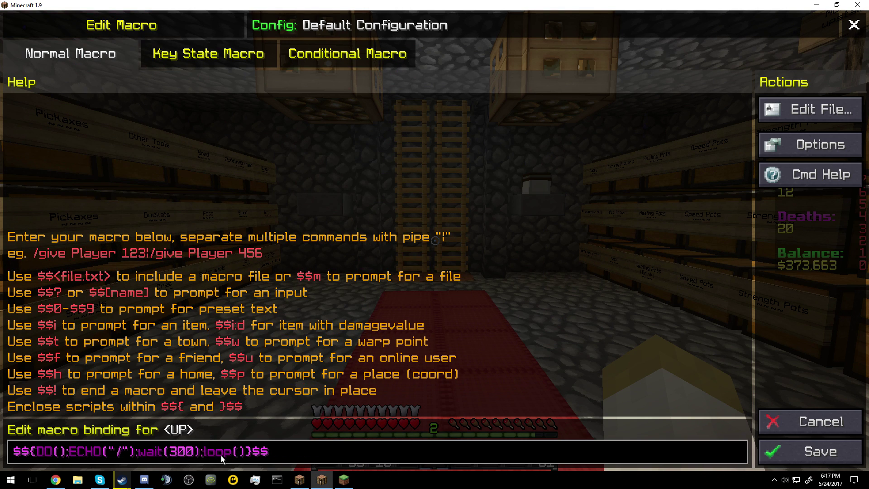
pyautogui.write('raided')
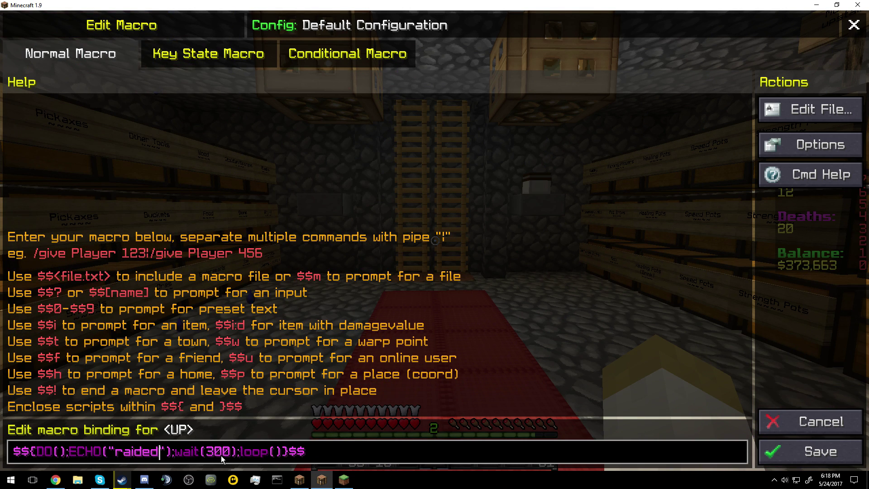
pyautogui.press('BackSpace')
pyautogui.press('BackSpace')
pyautogui.press('BackSpace')
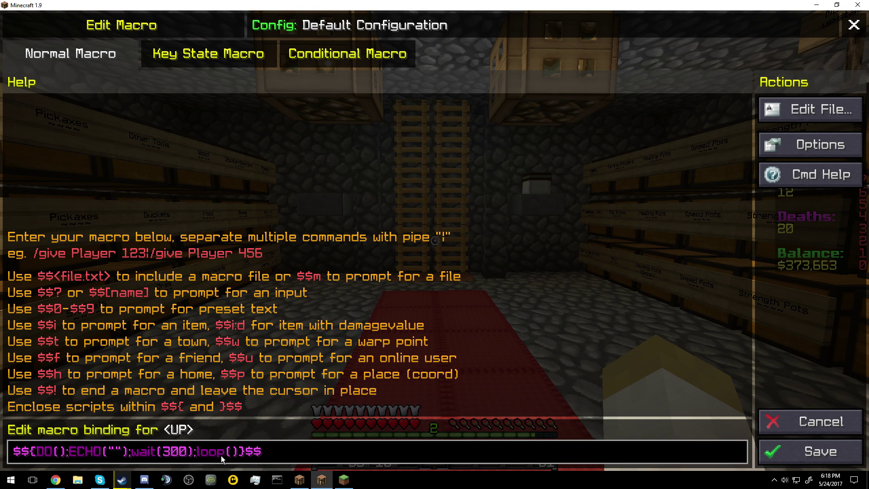
pyautogui.write('/sell hand')
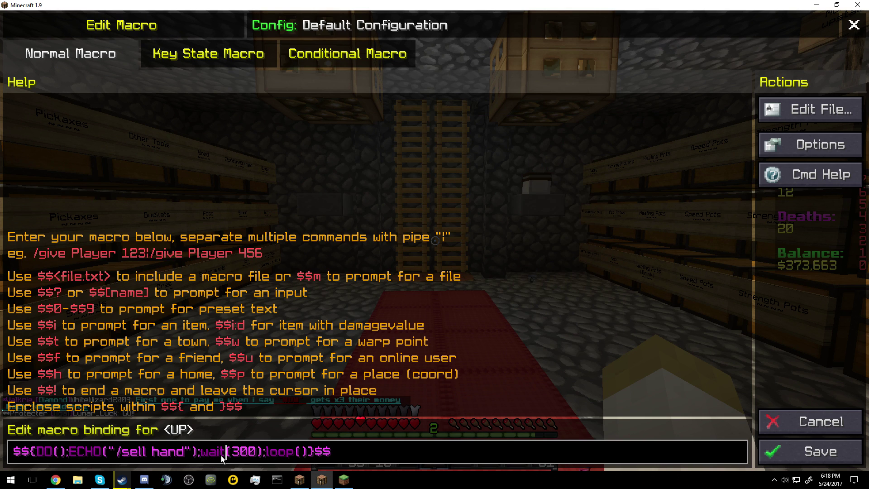
pyautogui.press('Right')
pyautogui.press('Right')
pyautogui.press('Right')
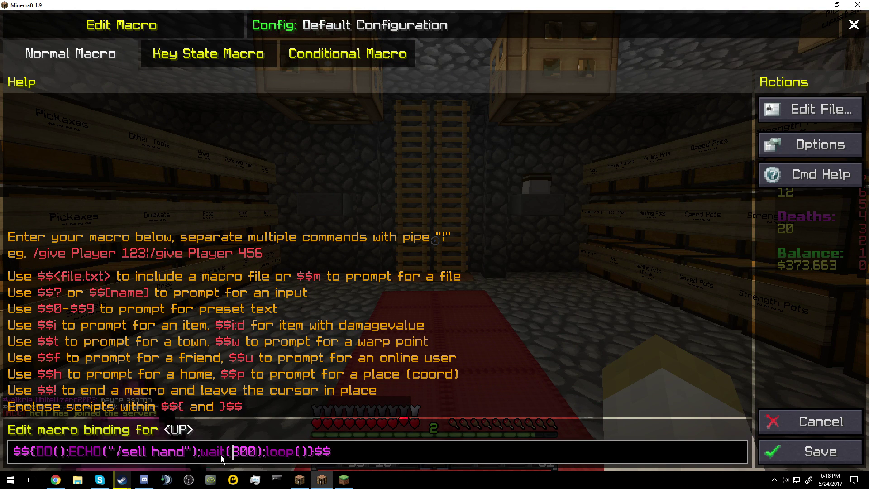
pyautogui.click(341, 456)
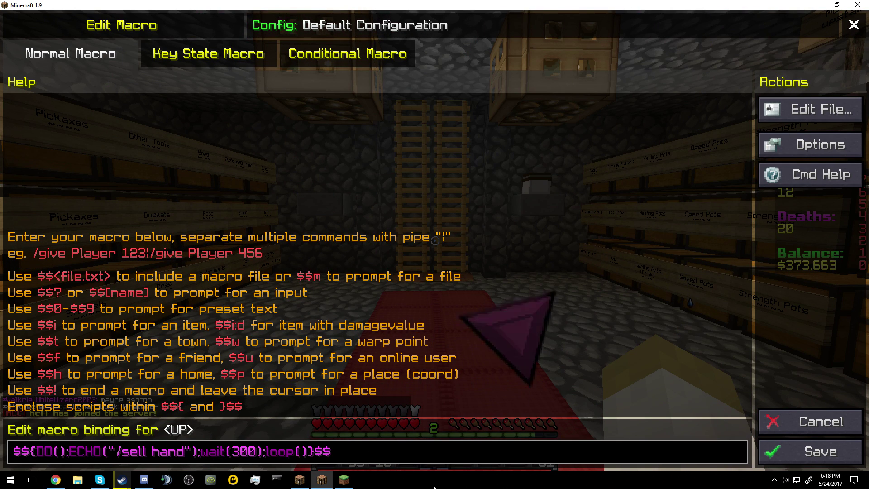
# Append timing notes '1-min - 60 … 4min - 240 5 - 300' after the UP script.
pyautogui.write(' 1-')
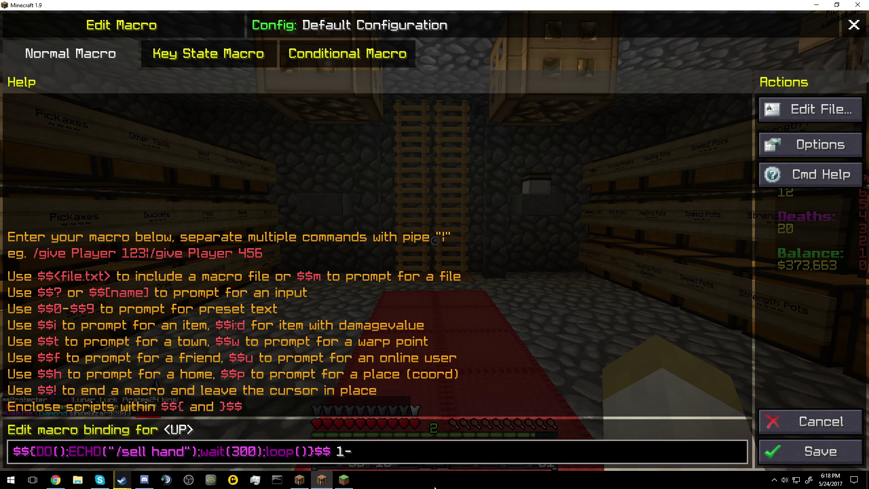
pyautogui.press('BackSpace')
pyautogui.write('min - ')
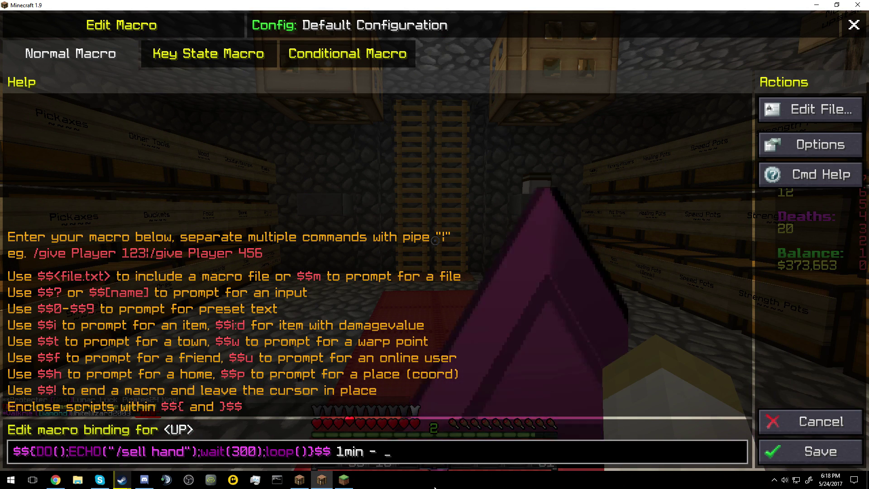
pyautogui.write('60 2')
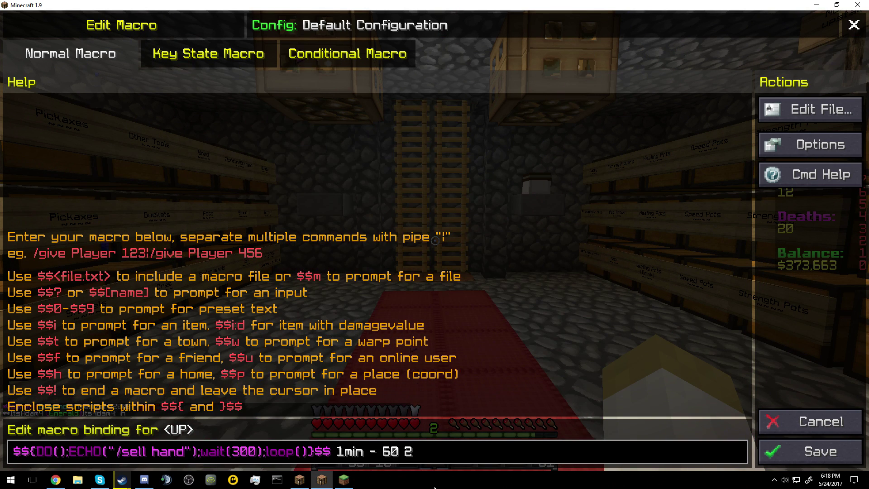
pyautogui.write('min - 120')
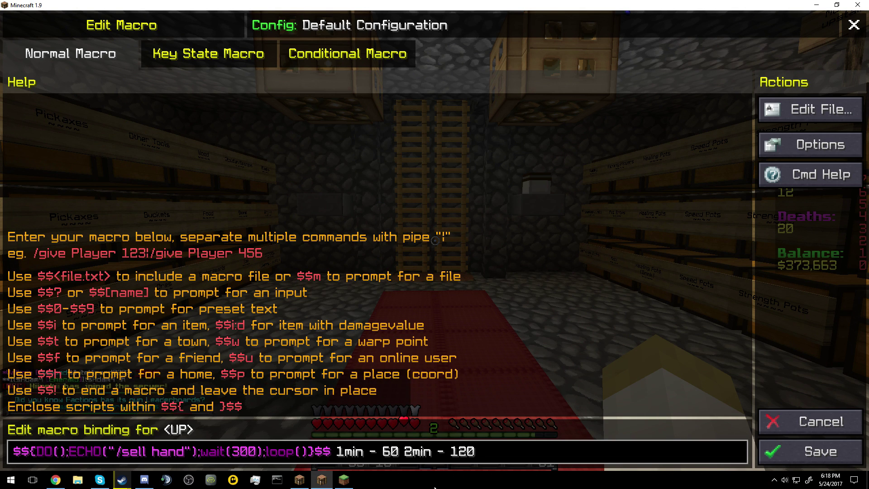
pyautogui.write(' 3min - 18')
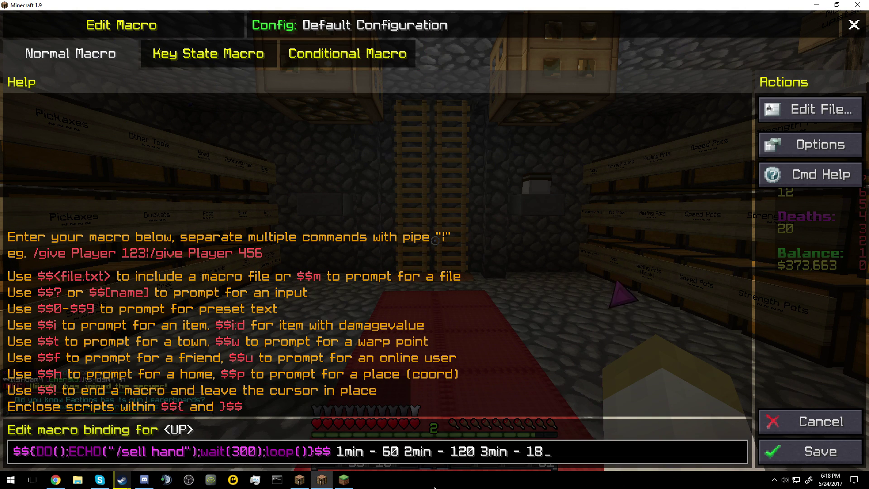
pyautogui.write('0 4min - ')
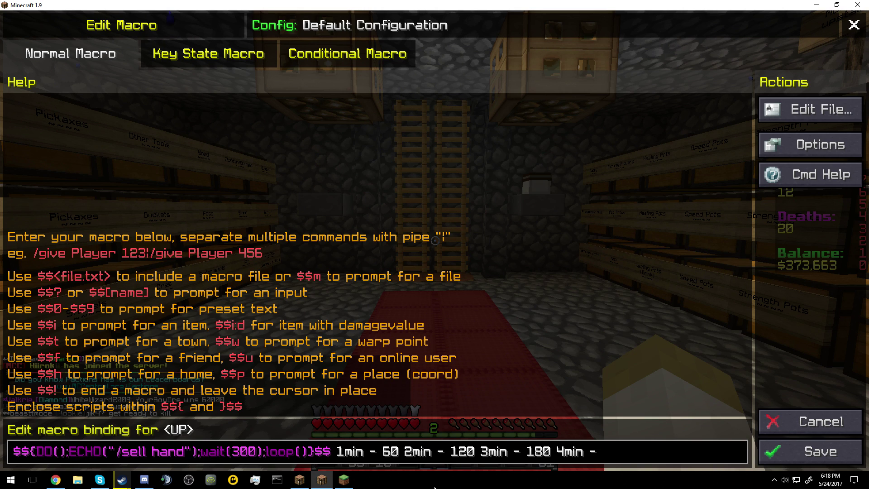
pyautogui.write('240')
pyautogui.write(' 5 - 300')
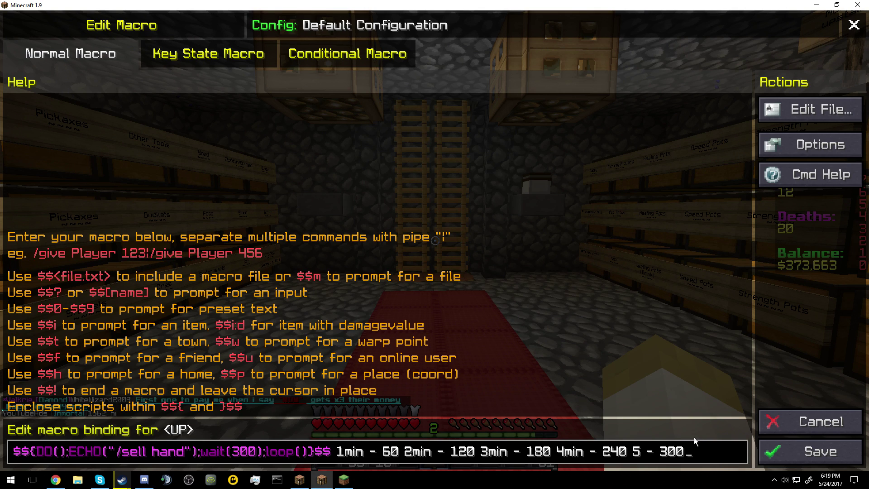
pyautogui.press('BackSpace')
pyautogui.press('BackSpace')
pyautogui.press('BackSpace')
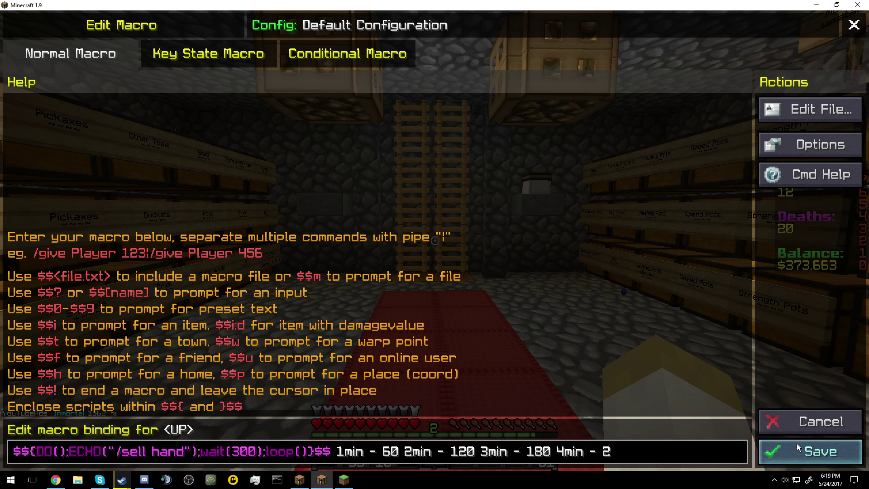
# Remove the notes, set wait(5), echo 'Im going to make it to f top 1', and save.
pyautogui.press('BackSpace')
pyautogui.press('BackSpace')
pyautogui.press('BackSpace')
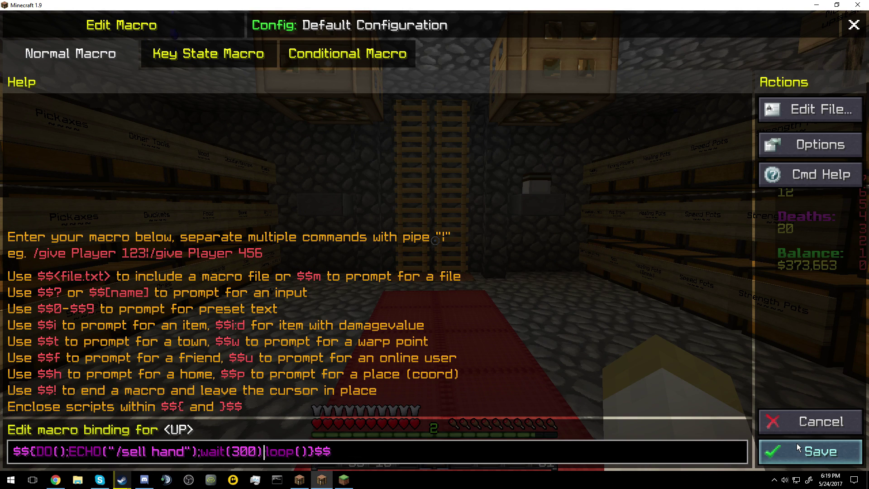
pyautogui.press('BackSpace')
pyautogui.press('BackSpace')
pyautogui.press('BackSpace')
pyautogui.write('5')
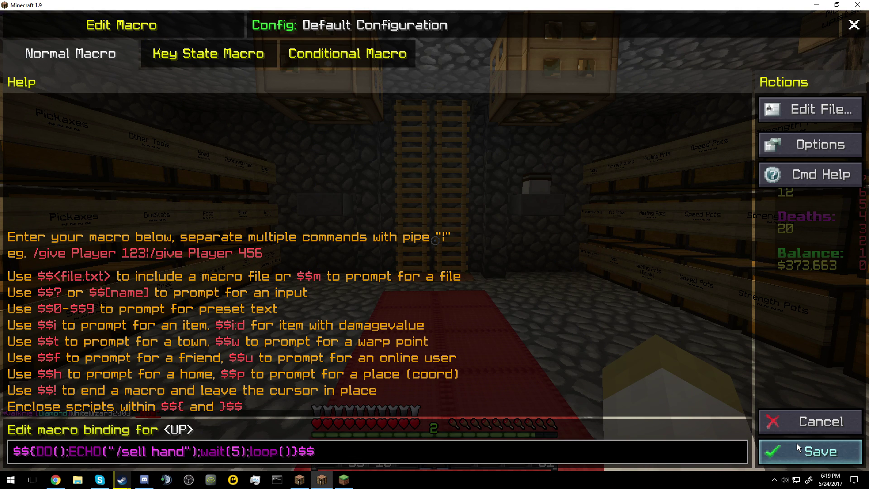
pyautogui.press('BackSpace')
pyautogui.press('BackSpace')
pyautogui.press('BackSpace')
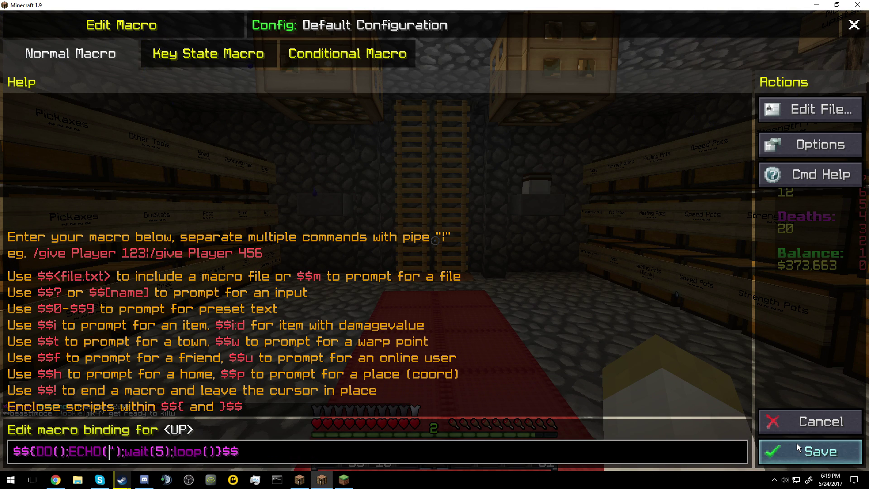
pyautogui.write('"I')
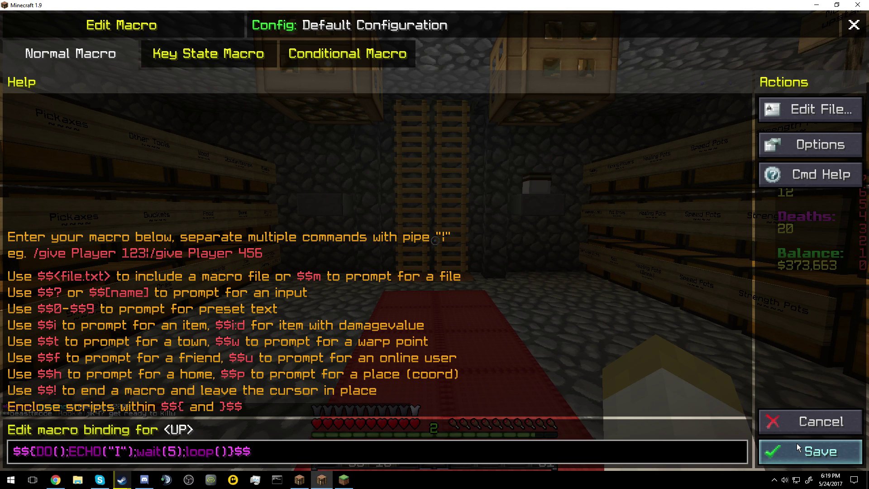
pyautogui.write('m going to make it to ')
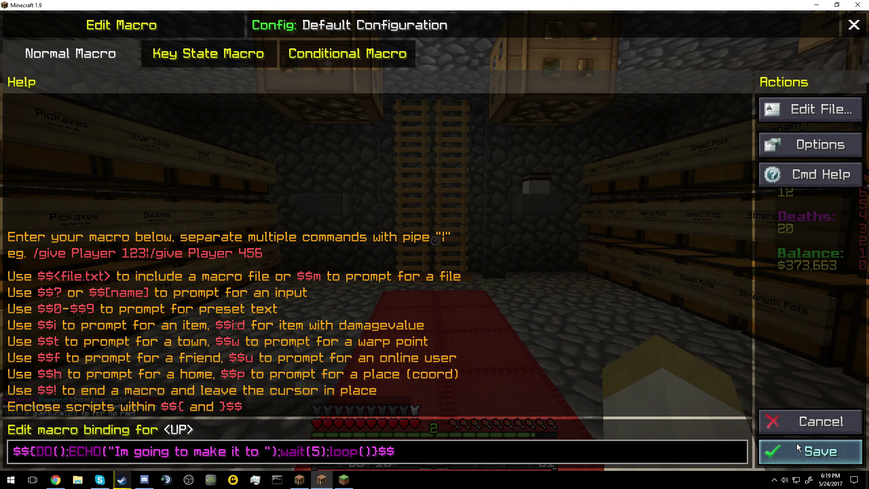
pyautogui.write('f top 1')
pyautogui.click(797, 443)
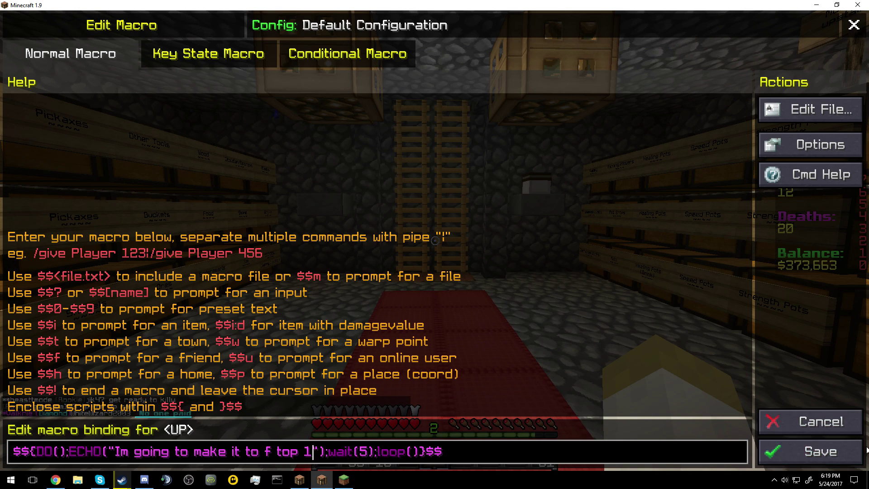
# Return to the game and trigger the chat macro, stepping back from the ladders.
pyautogui.press('Escape')
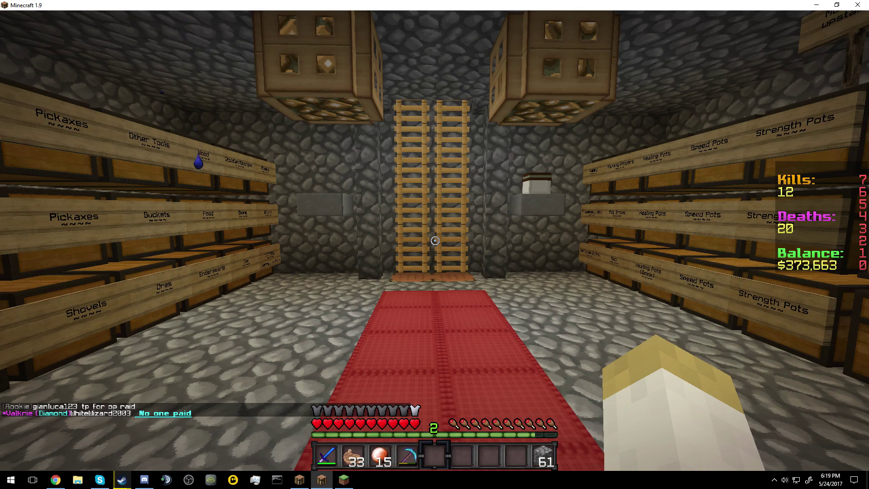
pyautogui.press('Right')
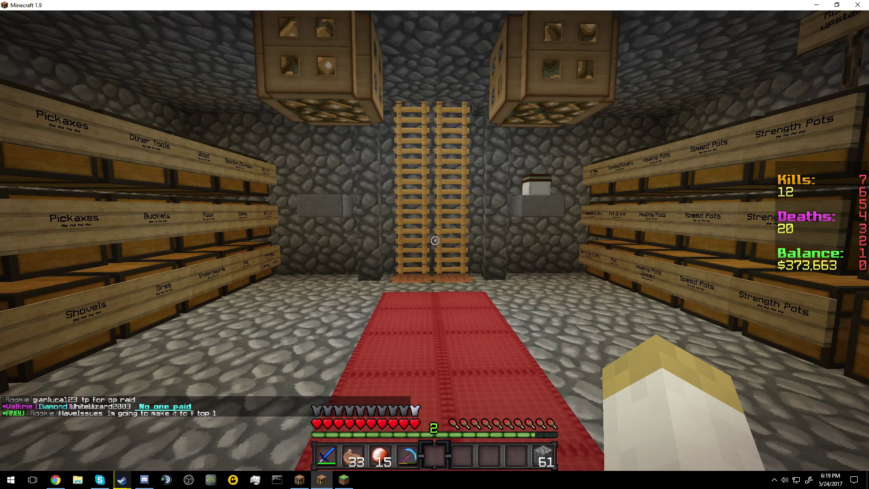
pyautogui.press('s')
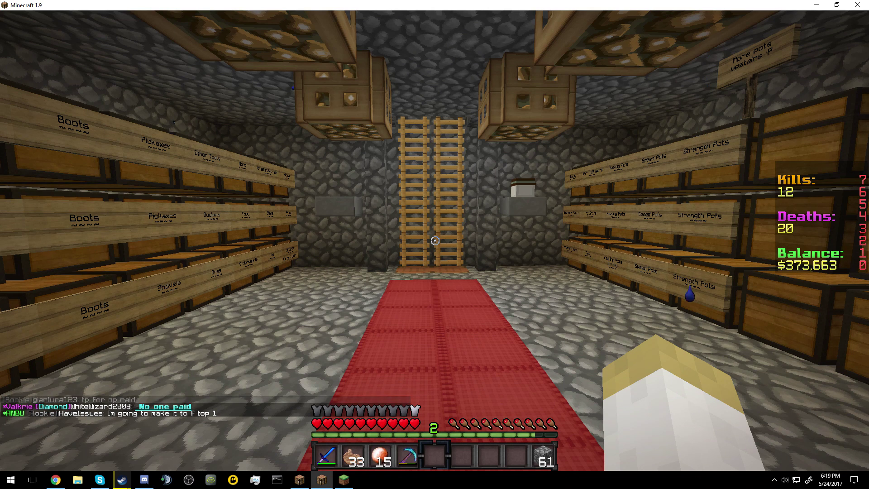
pyautogui.press('Right')
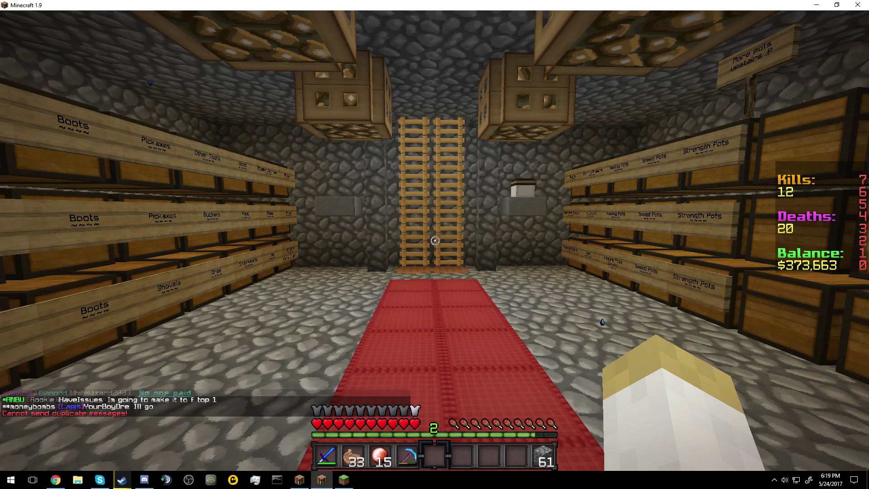
# Bring up the macro execution prompt, close it, then reopen it.
pyautogui.press('`')
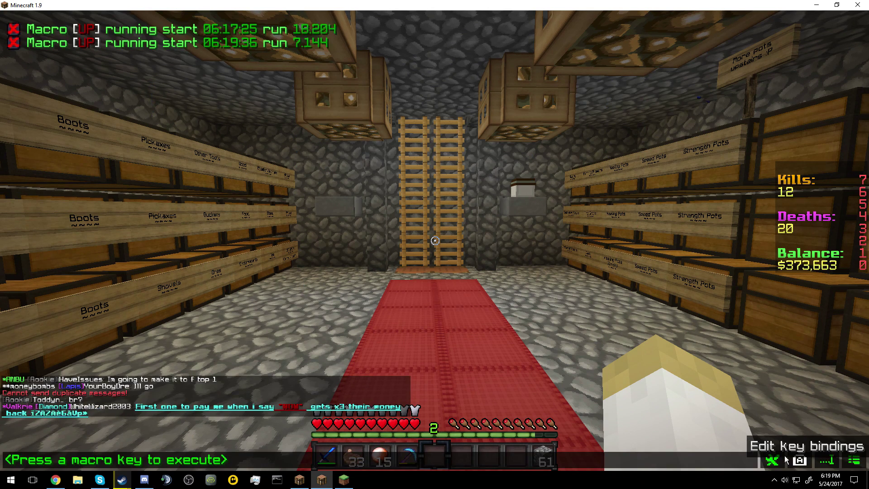
pyautogui.click(12, 32)
pyautogui.press('Escape')
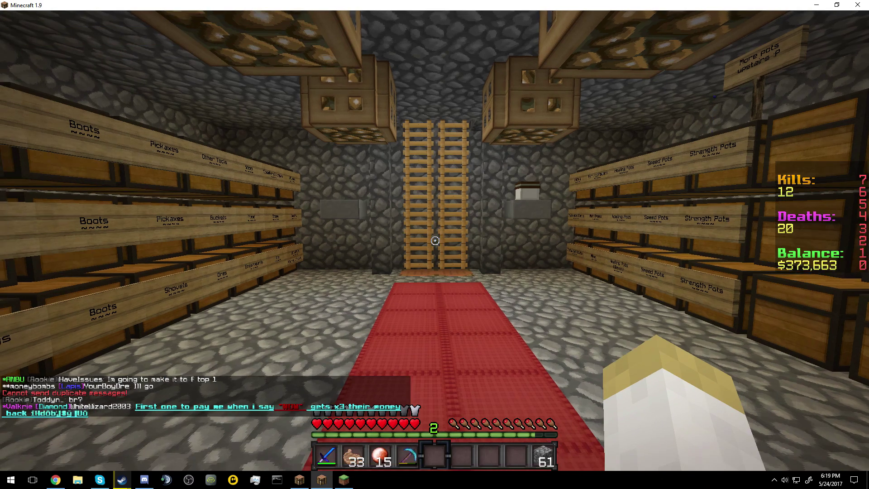
pyautogui.press('`')
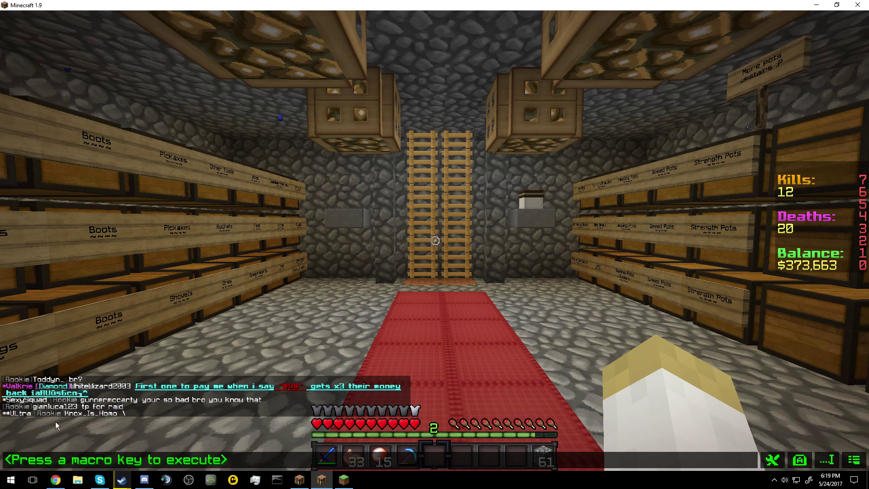
# Reopen the Macro Bindings: Keys screen from the prompt bar's edit icon.
pyautogui.click(800, 461)
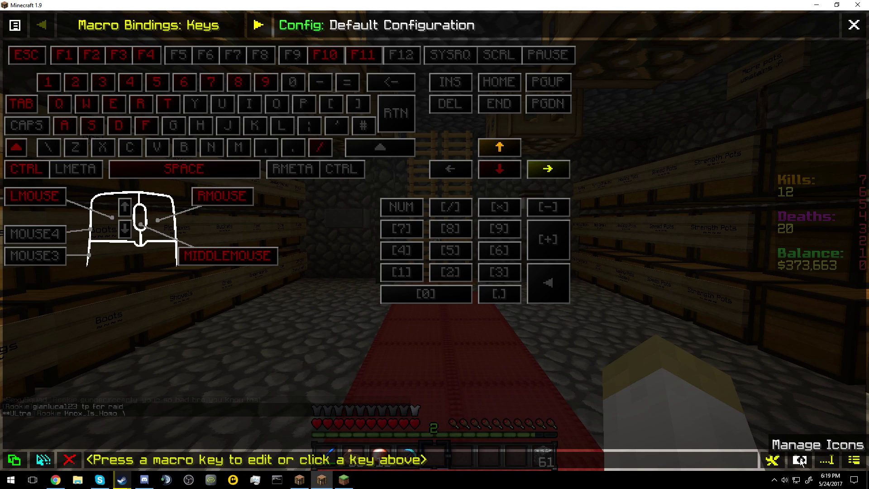